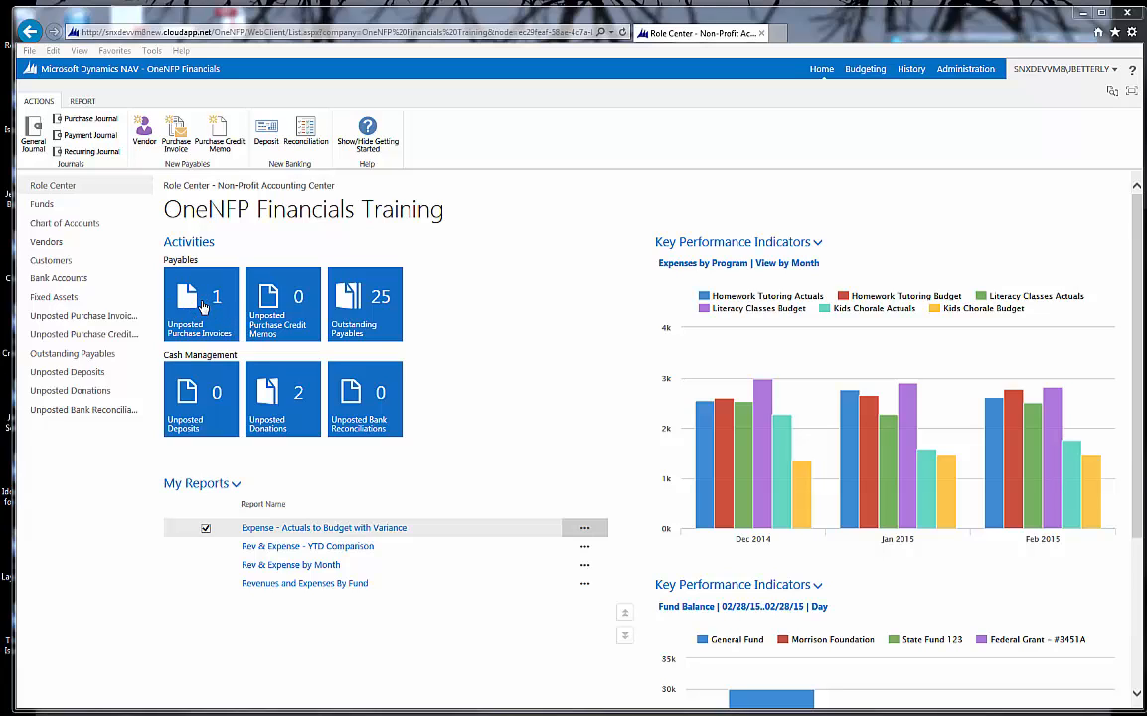
# Step: Create a new purchase invoice for the vendor Campana & West Accounting from the vendor list
pyautogui.click(57, 245)
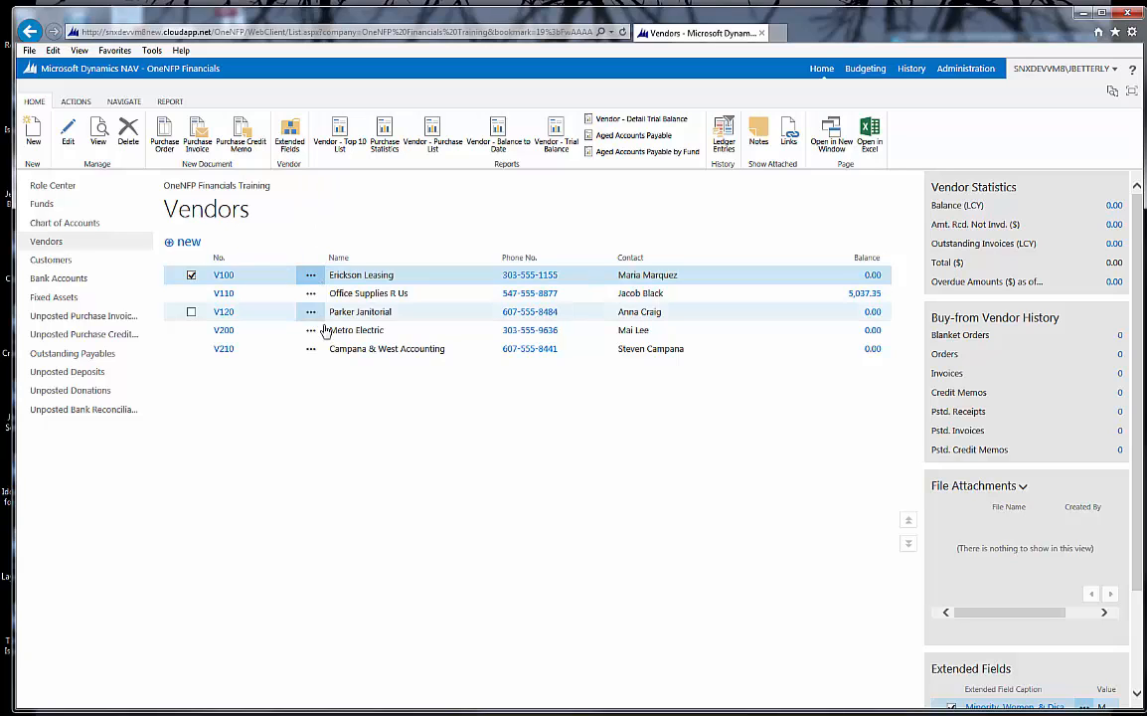
pyautogui.click(347, 347)
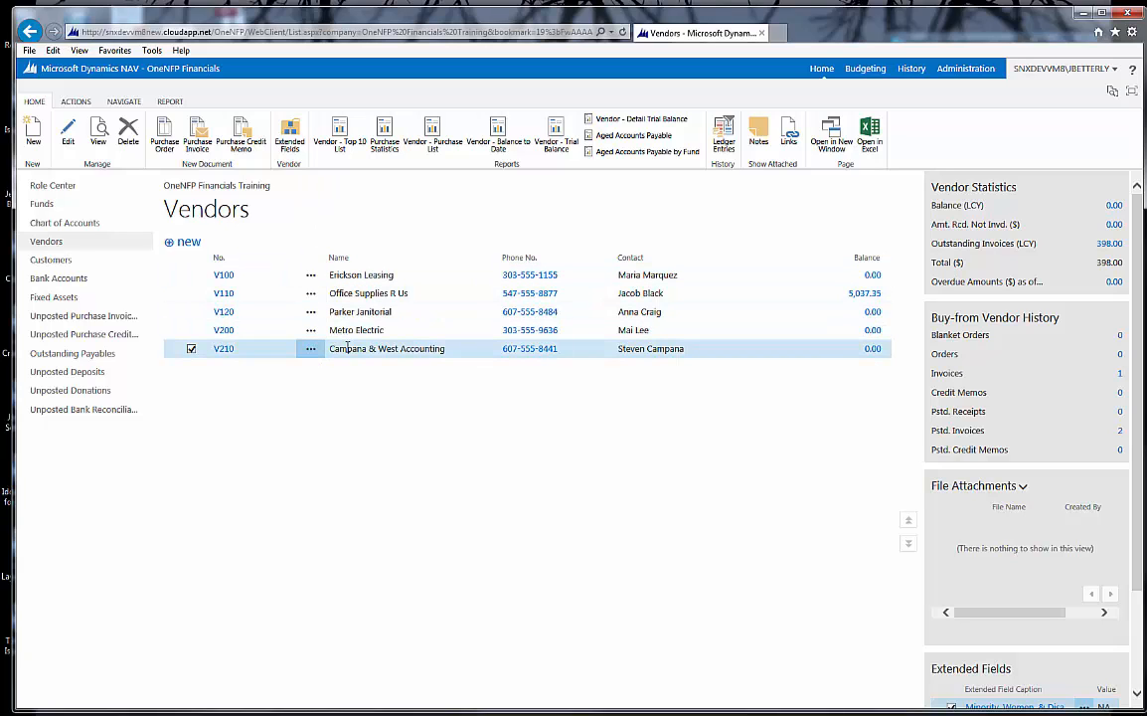
pyautogui.click(206, 139)
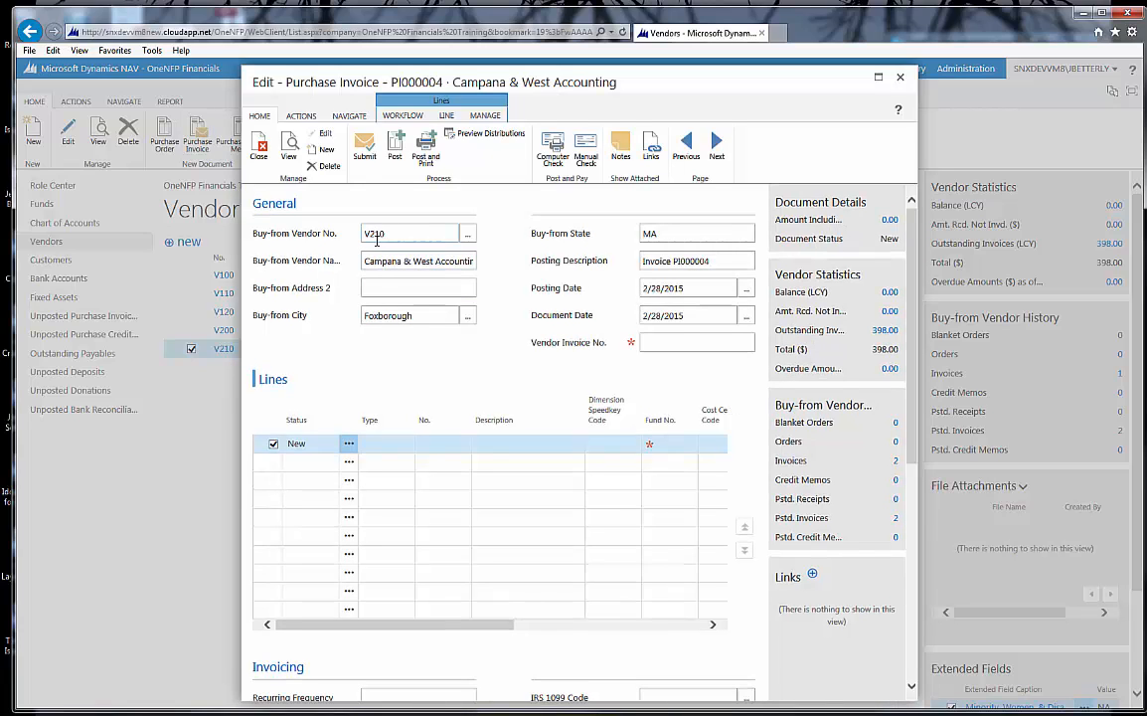
# Step: Enter V987 as the vendor invoice number in the invoice's general details
pyautogui.click(654, 342)
pyautogui.write('V987')
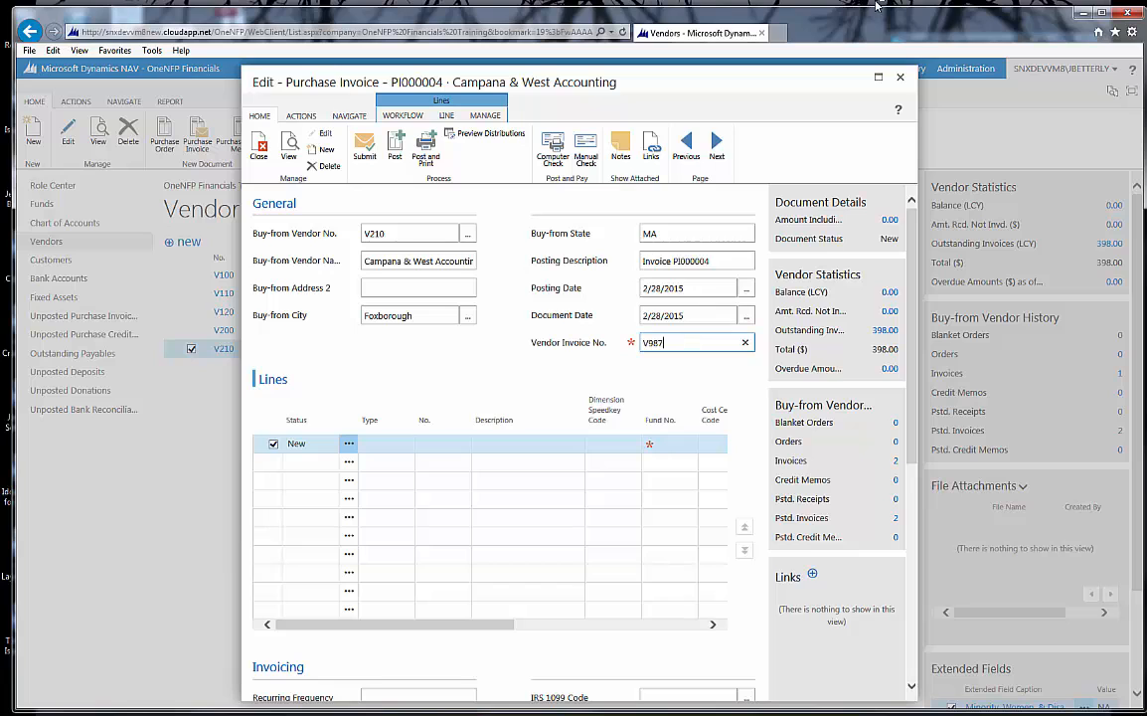
# Step: Maximize the purchase invoice window and set the first invoice line's type to G/L Account
pyautogui.click(879, 82)
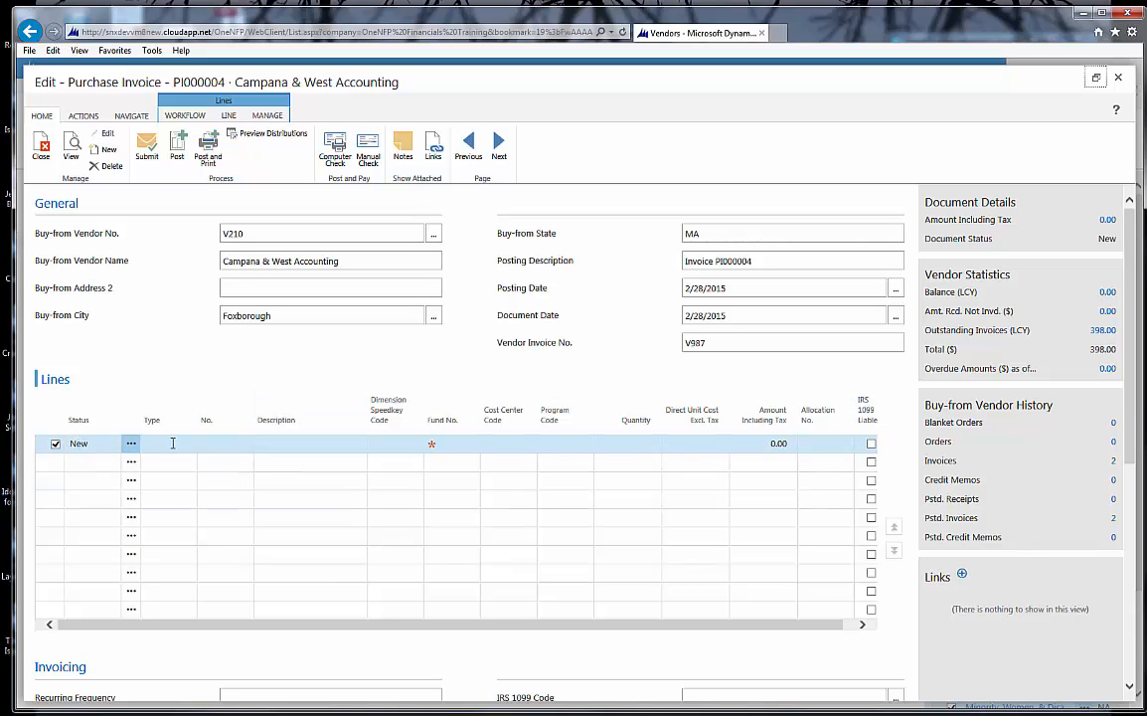
pyautogui.click(168, 443)
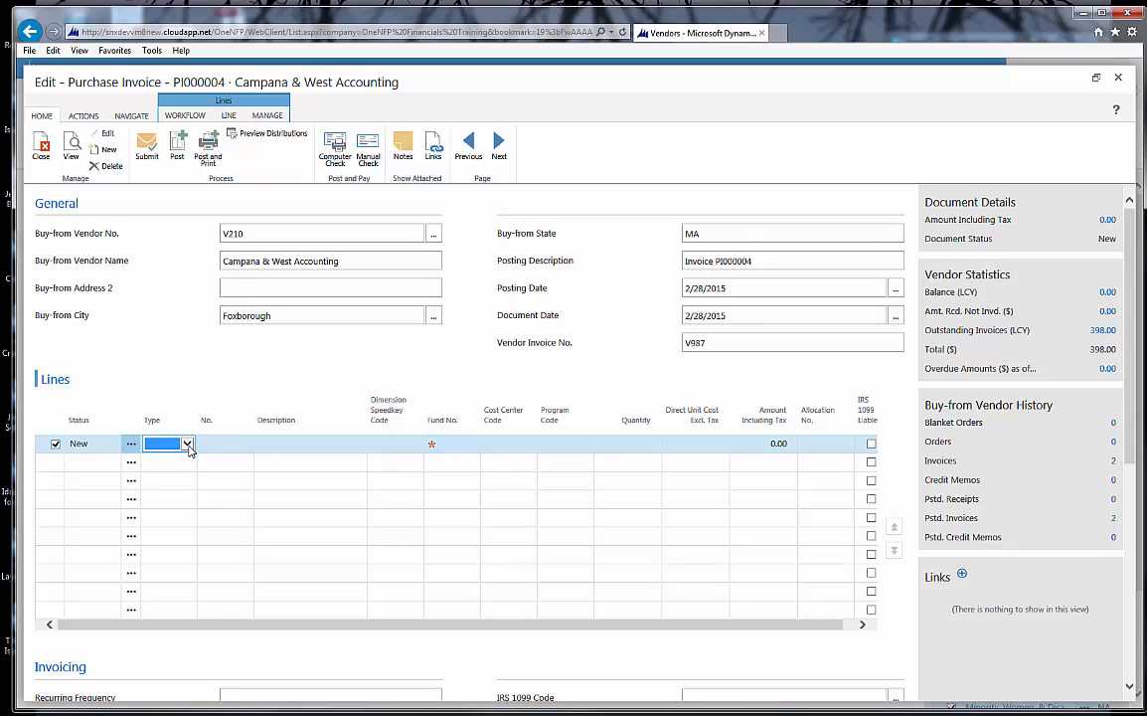
pyautogui.click(187, 444)
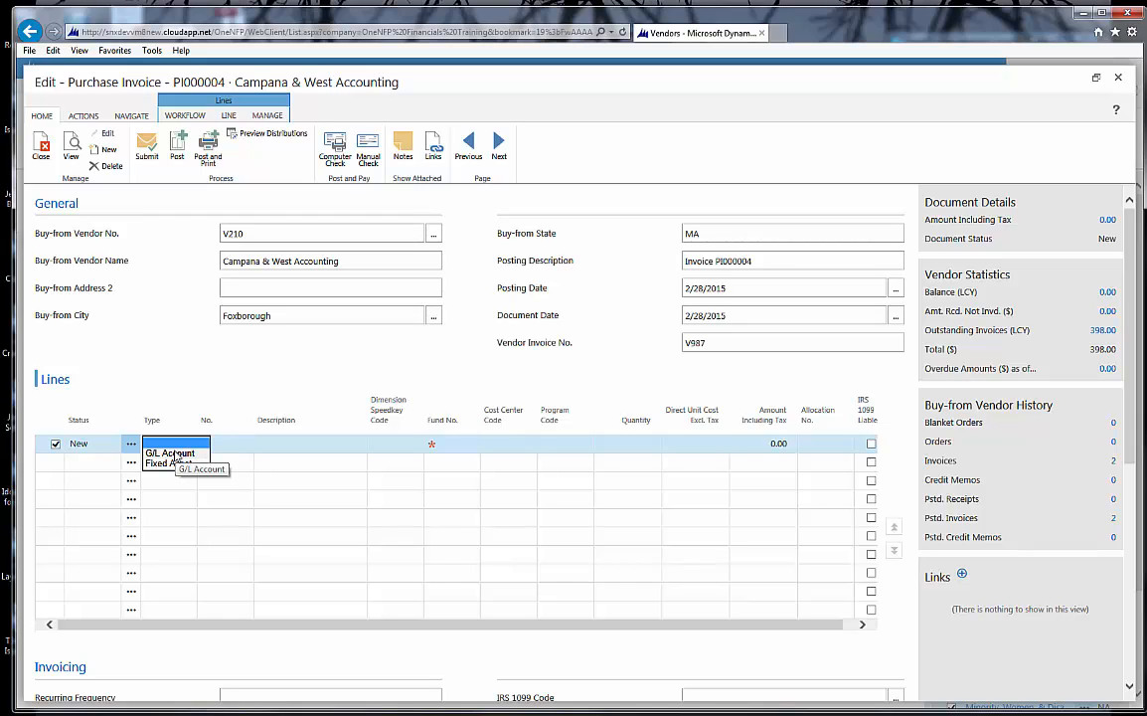
pyautogui.click(171, 454)
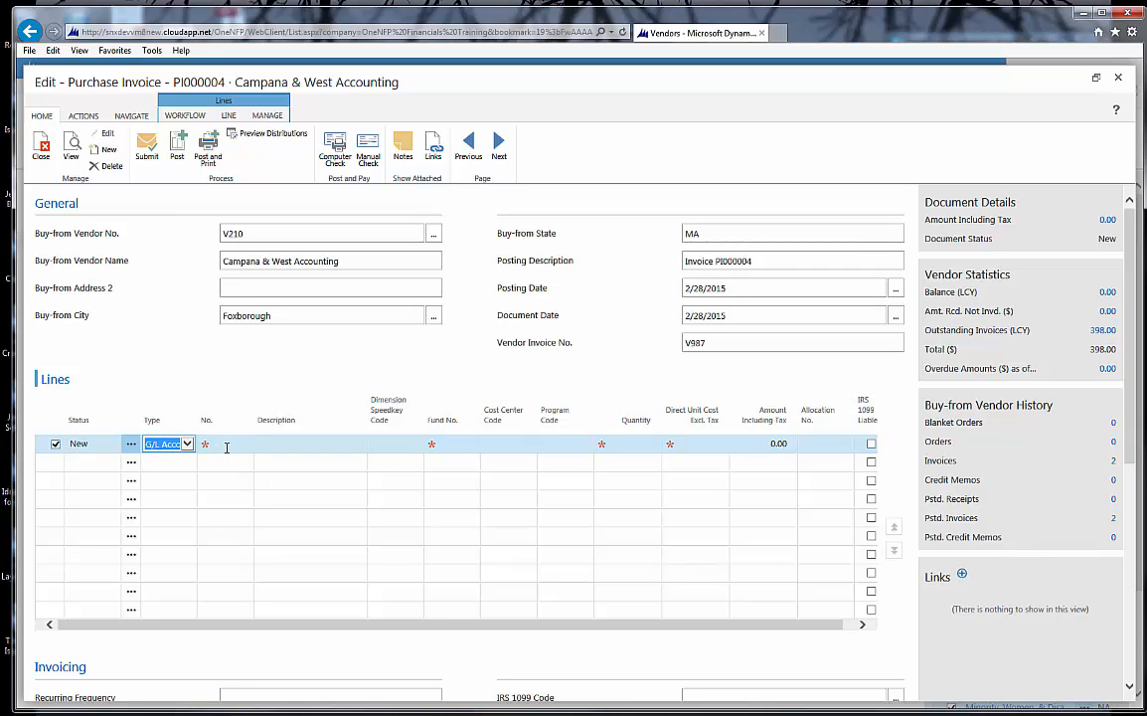
# Step: Look up the first line's account by filtering names on *Fee* and choose 5520 Consulting Fees
pyautogui.click(226, 447)
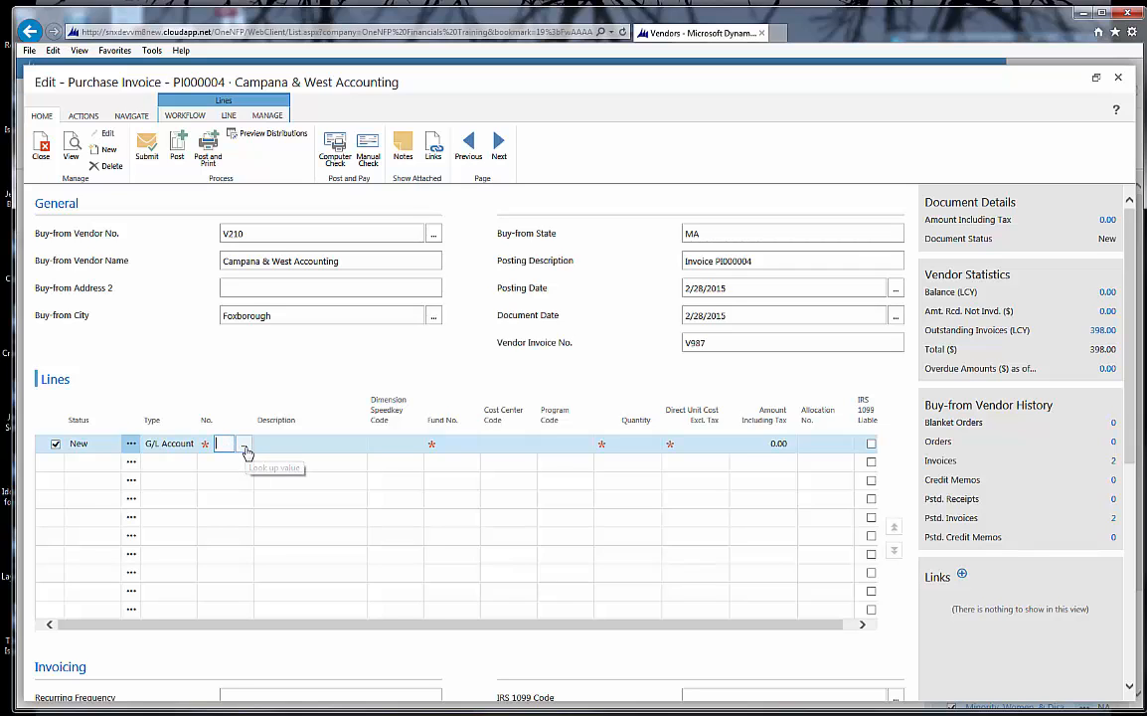
pyautogui.click(244, 447)
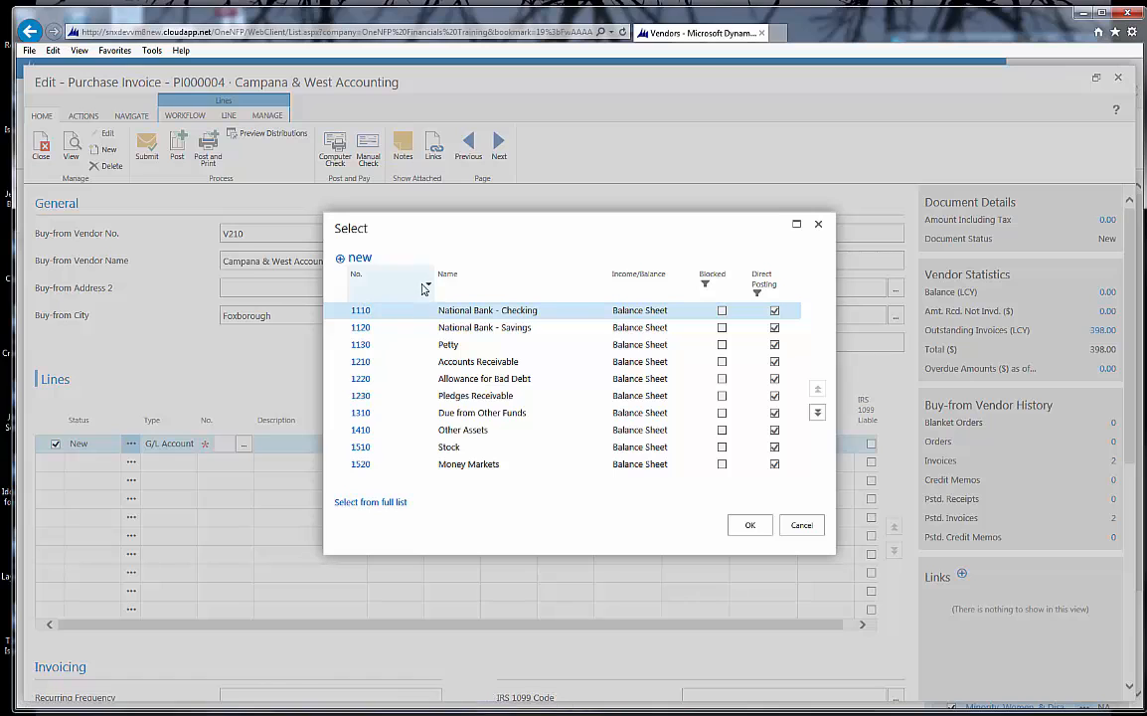
pyautogui.click(602, 285)
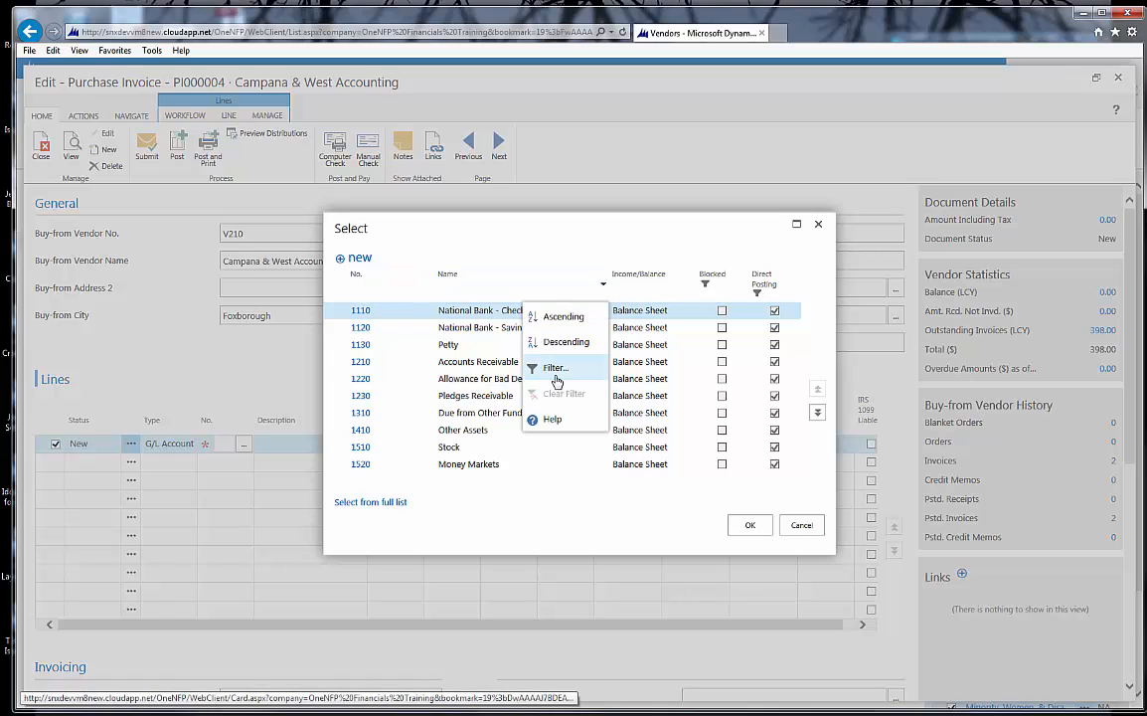
pyautogui.click(556, 369)
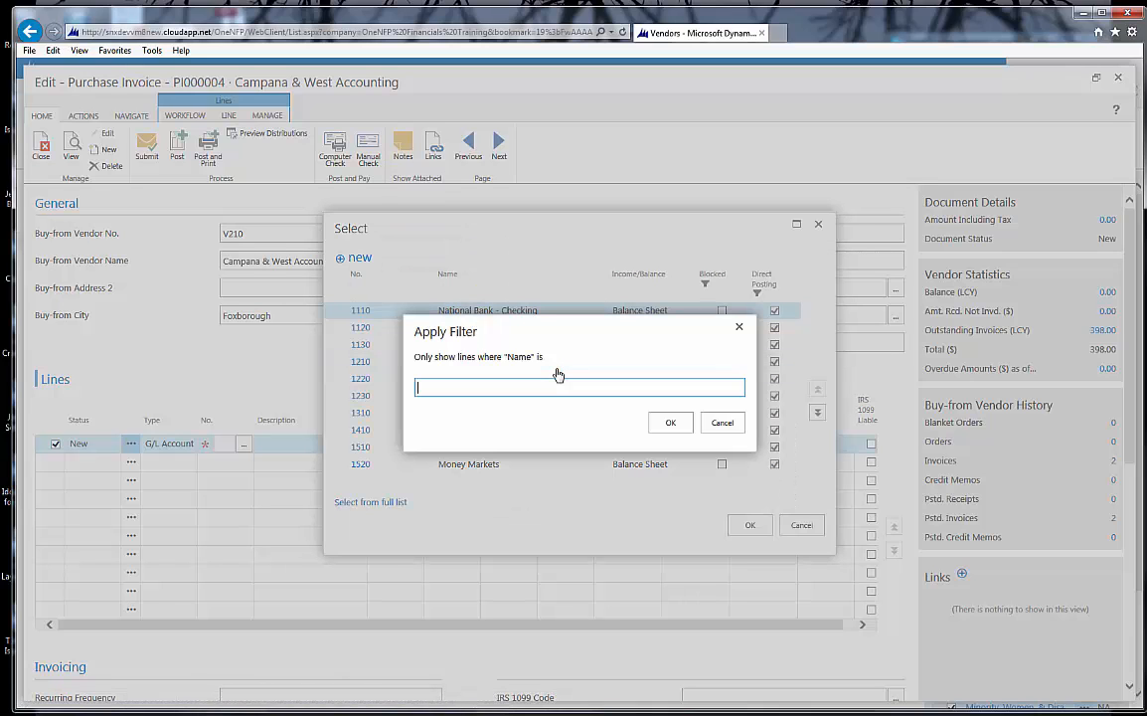
pyautogui.write('*Fee*')
pyautogui.click(669, 423)
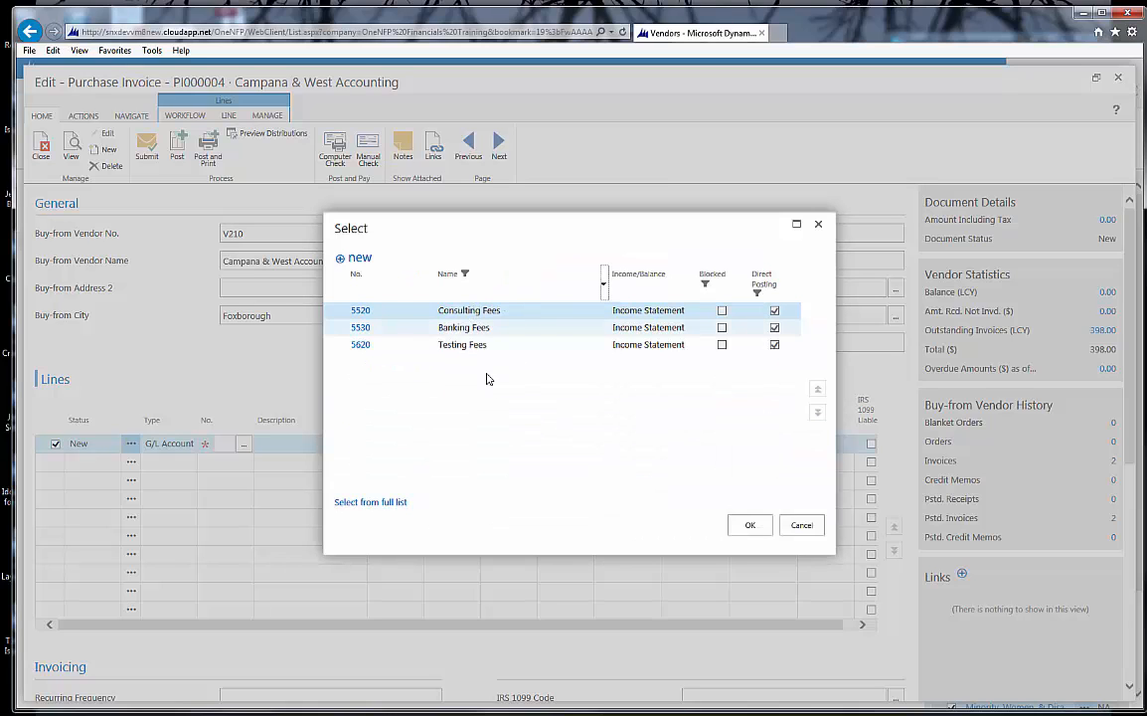
pyautogui.click(356, 310)
# Step: Set the consulting fees line's dimension speedkey to EXAMPLE and accept the fund, cost center and program codes it fills in
pyautogui.click(392, 443)
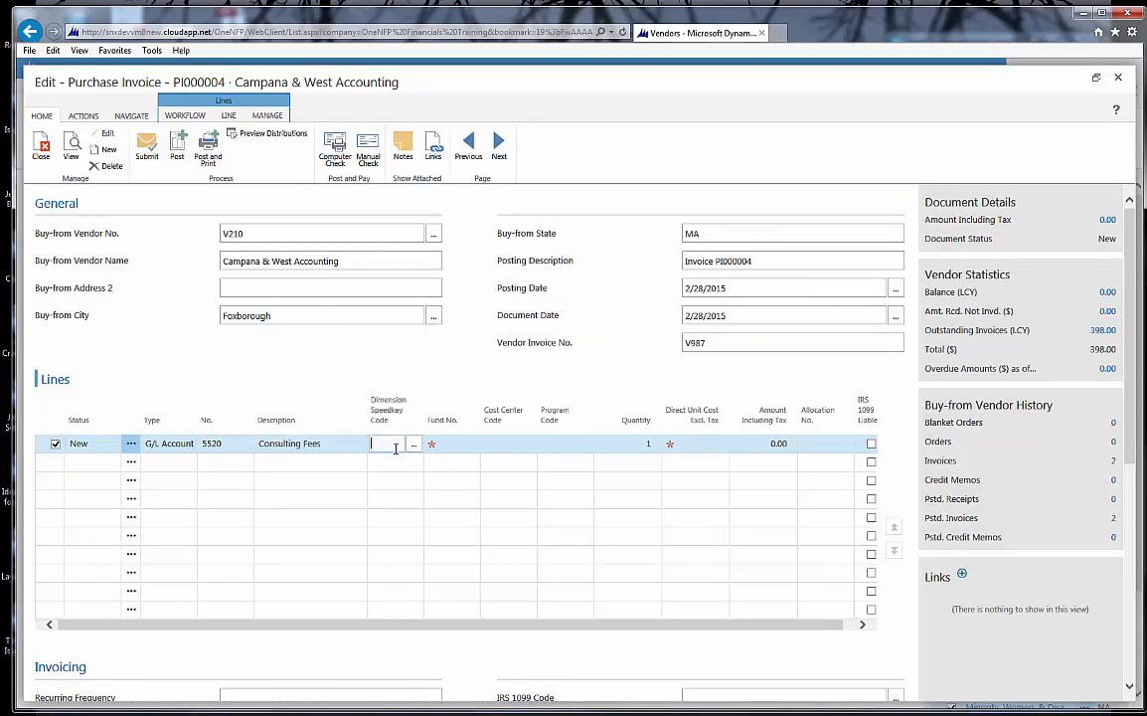
pyautogui.write('EXAMPLE')
pyautogui.press('Tab')
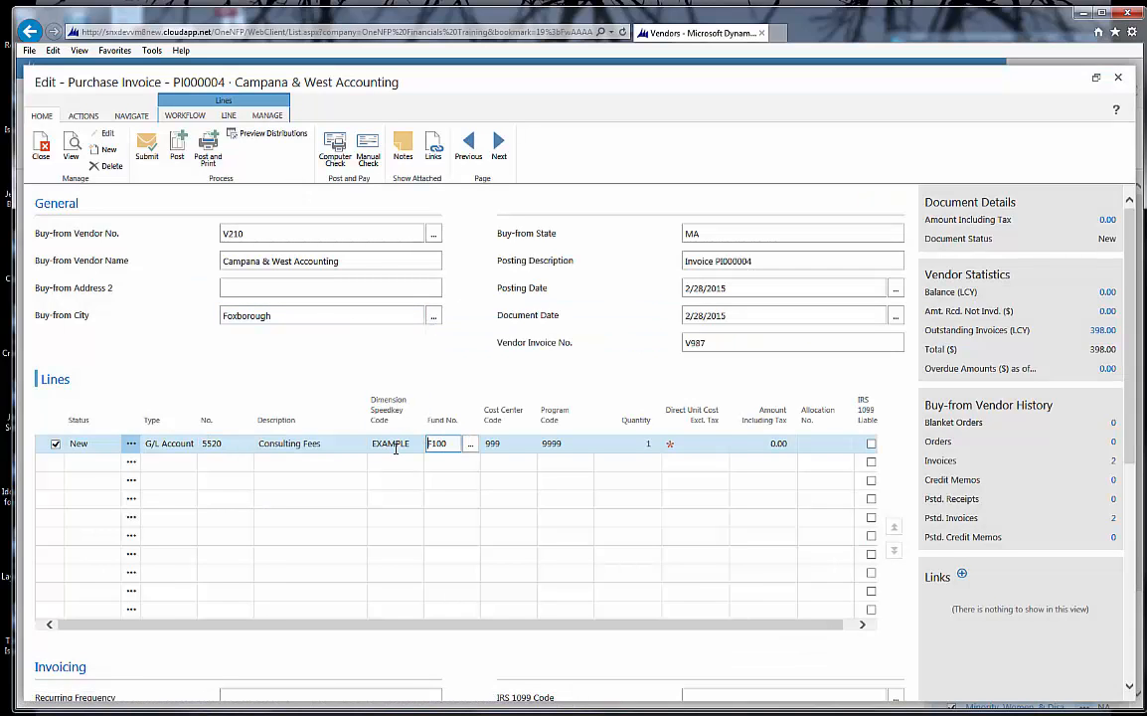
pyautogui.press('Tab')
pyautogui.press('Tab')
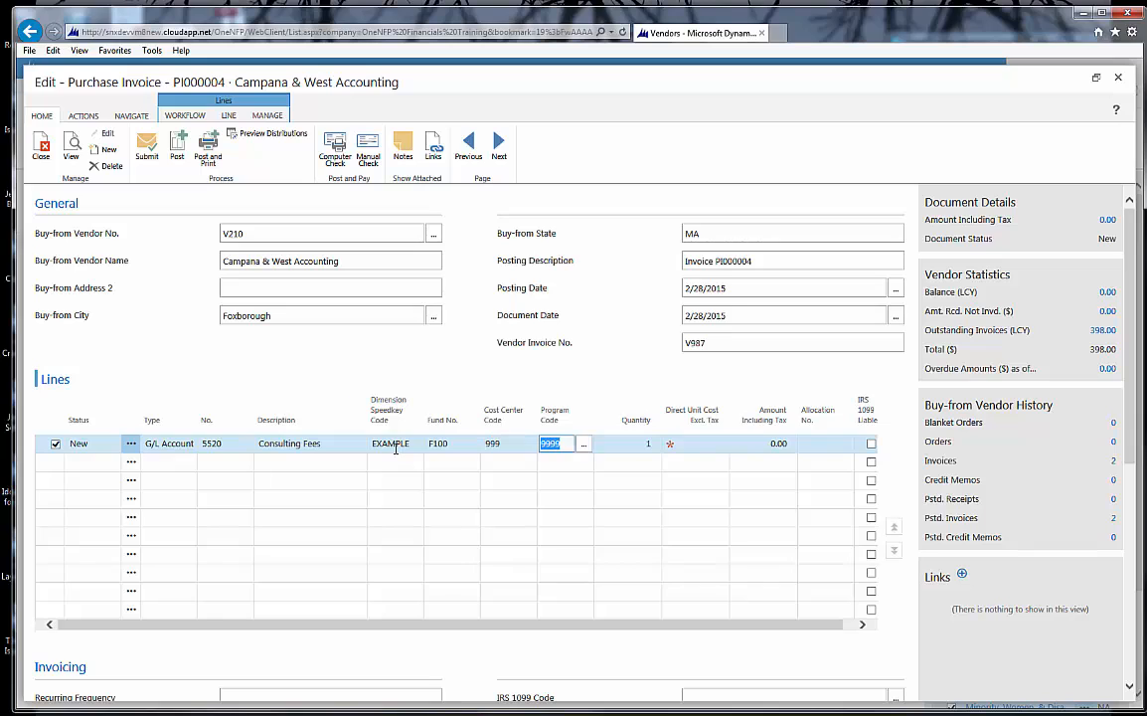
# Step: Keep the line's quantity of 1 and set its direct unit cost excluding tax to 199
pyautogui.press('Tab')
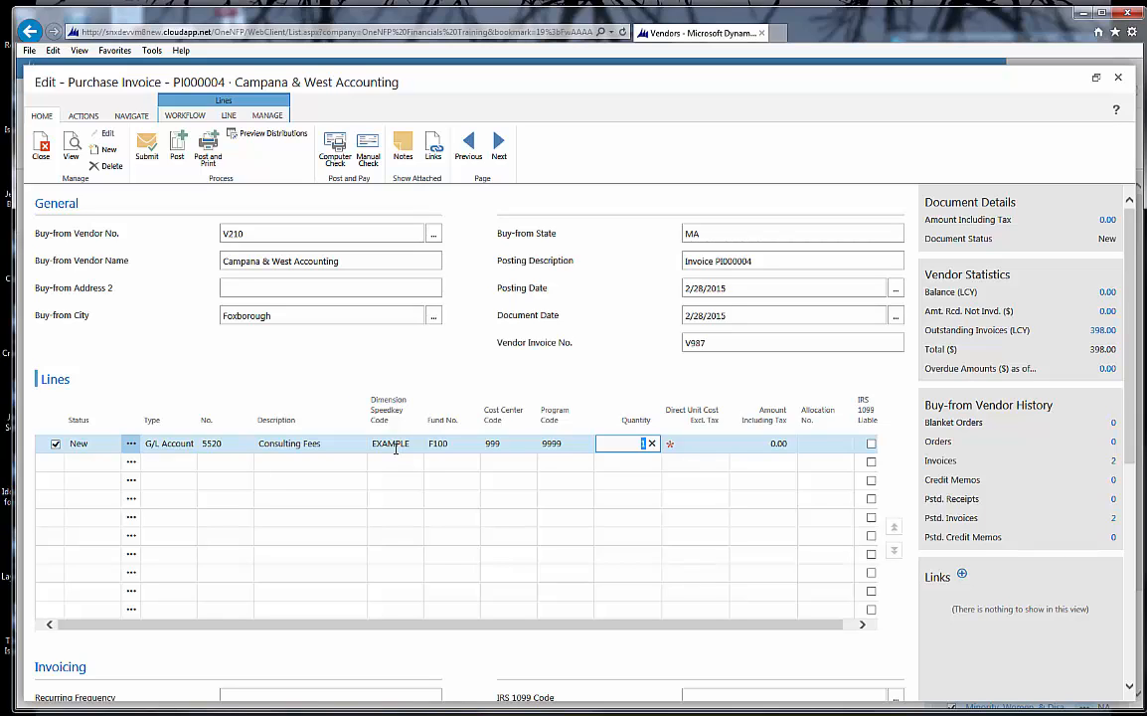
pyautogui.press('Tab')
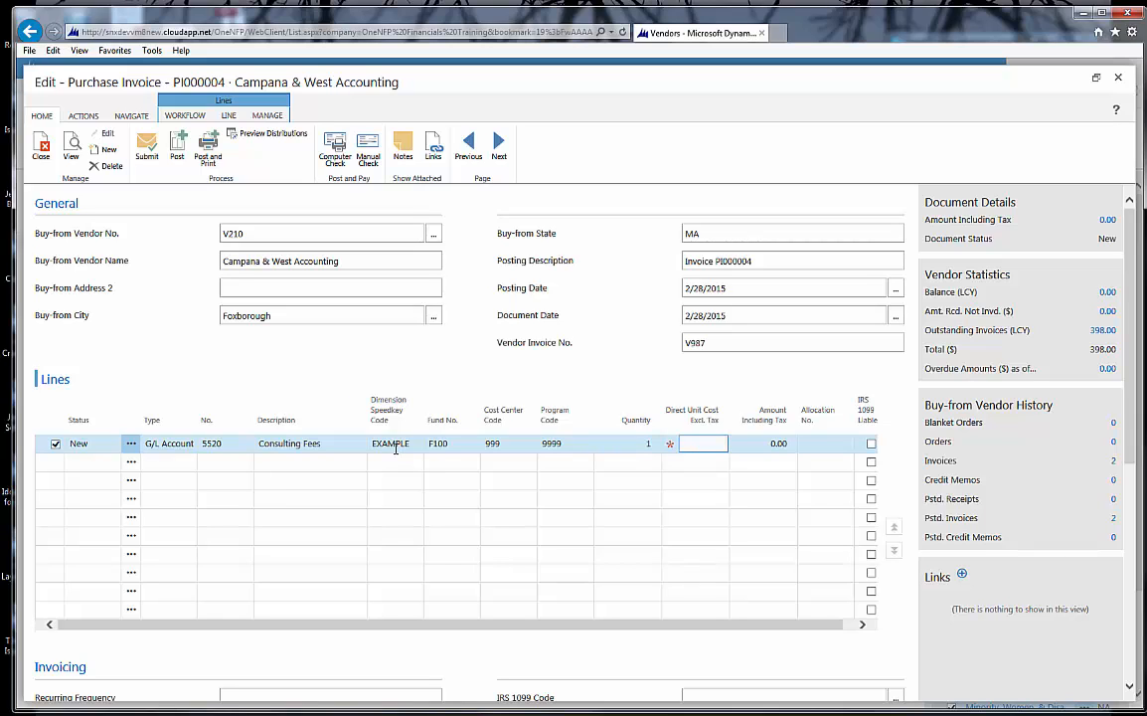
pyautogui.write('199')
pyautogui.press('Tab')
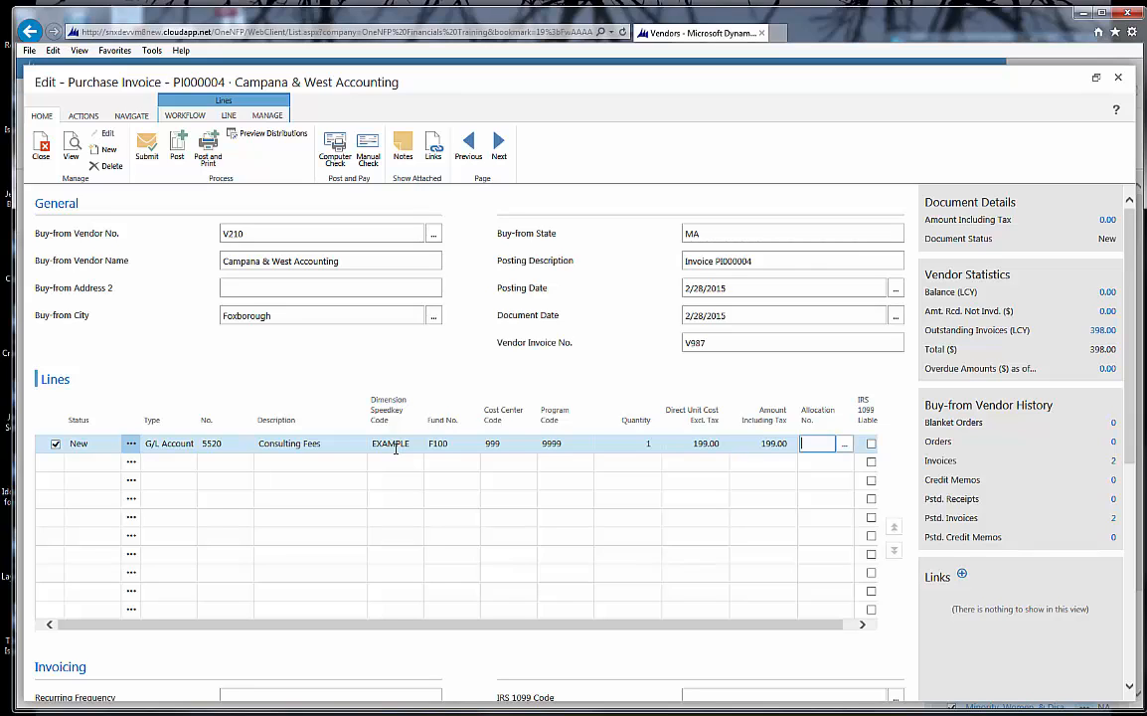
# Step: Assign allocation LA001 to the consulting fees line
pyautogui.click(847, 450)
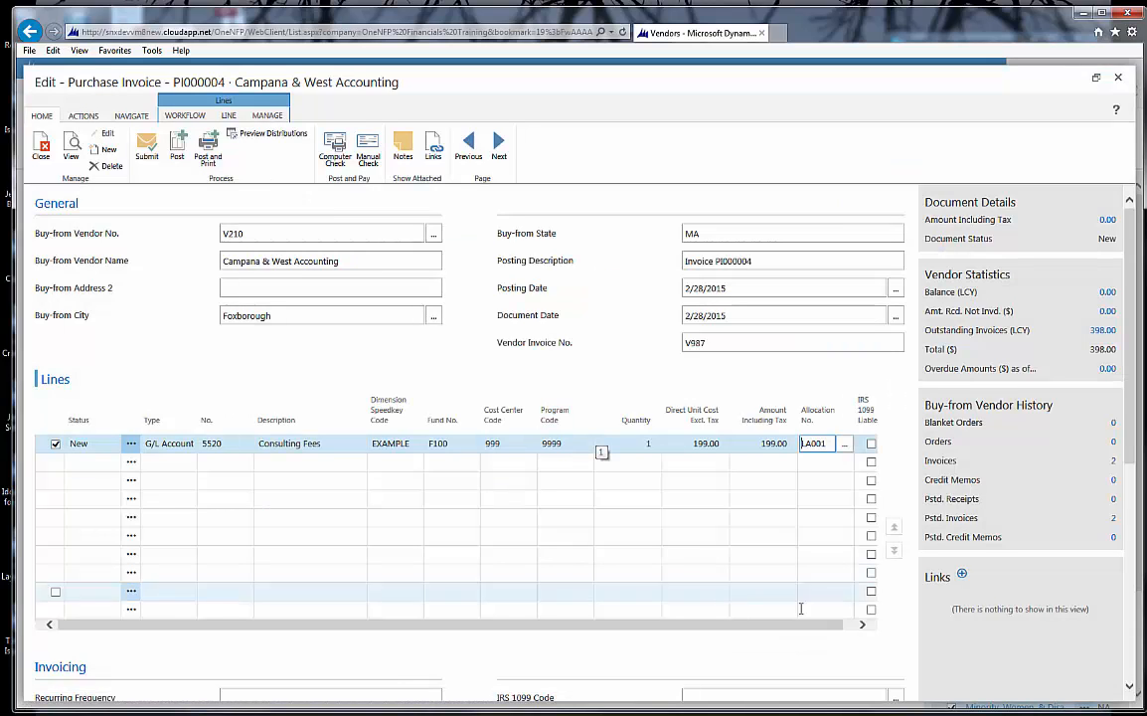
pyautogui.click(824, 624)
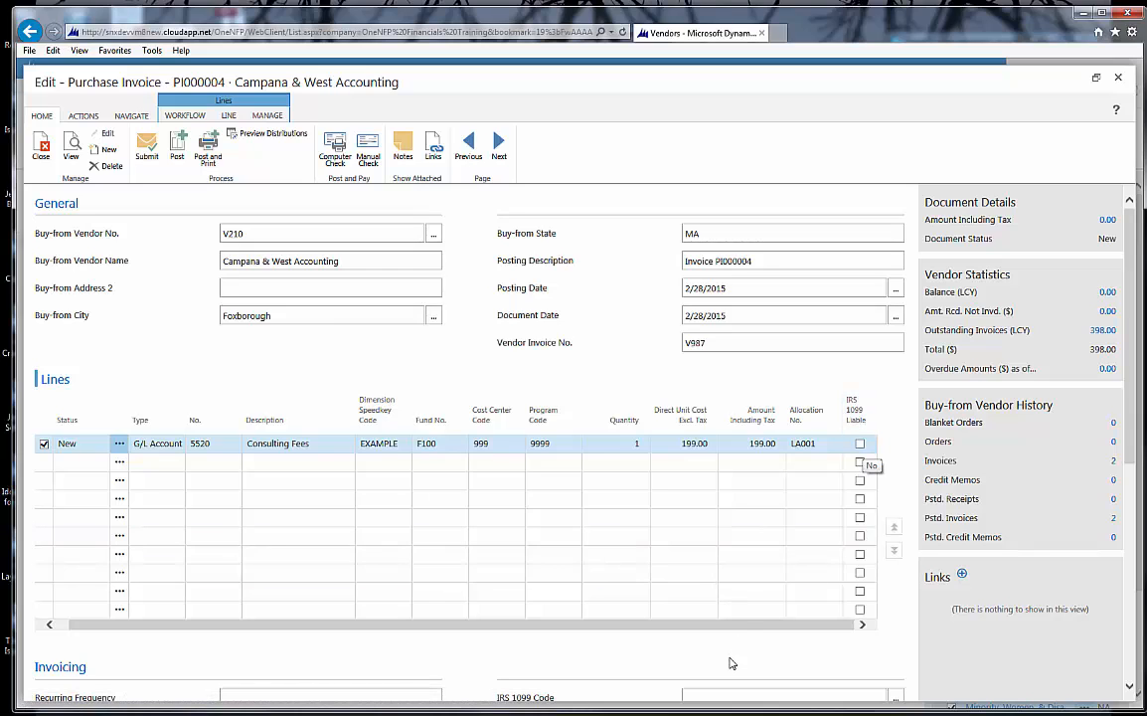
pyautogui.moveTo(717, 632); pyautogui.dragTo(666, 628)
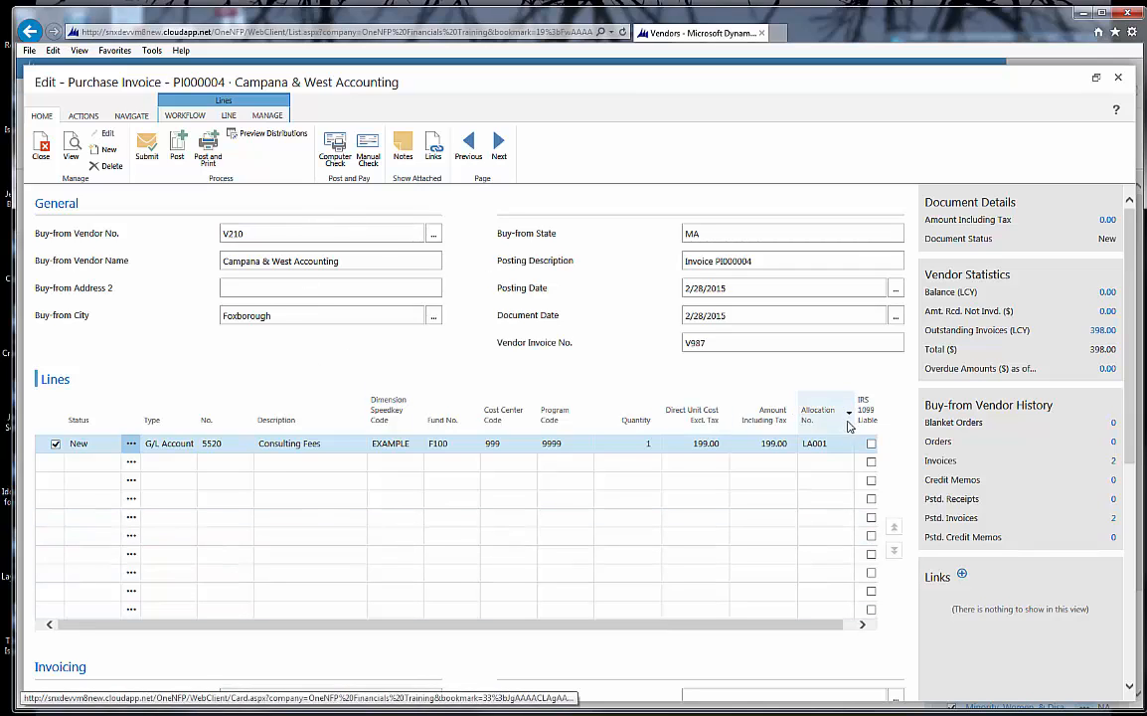
# Step: Preview the invoice's line distributions at full window size, close the preview and restore the invoice window's size
pyautogui.click(267, 137)
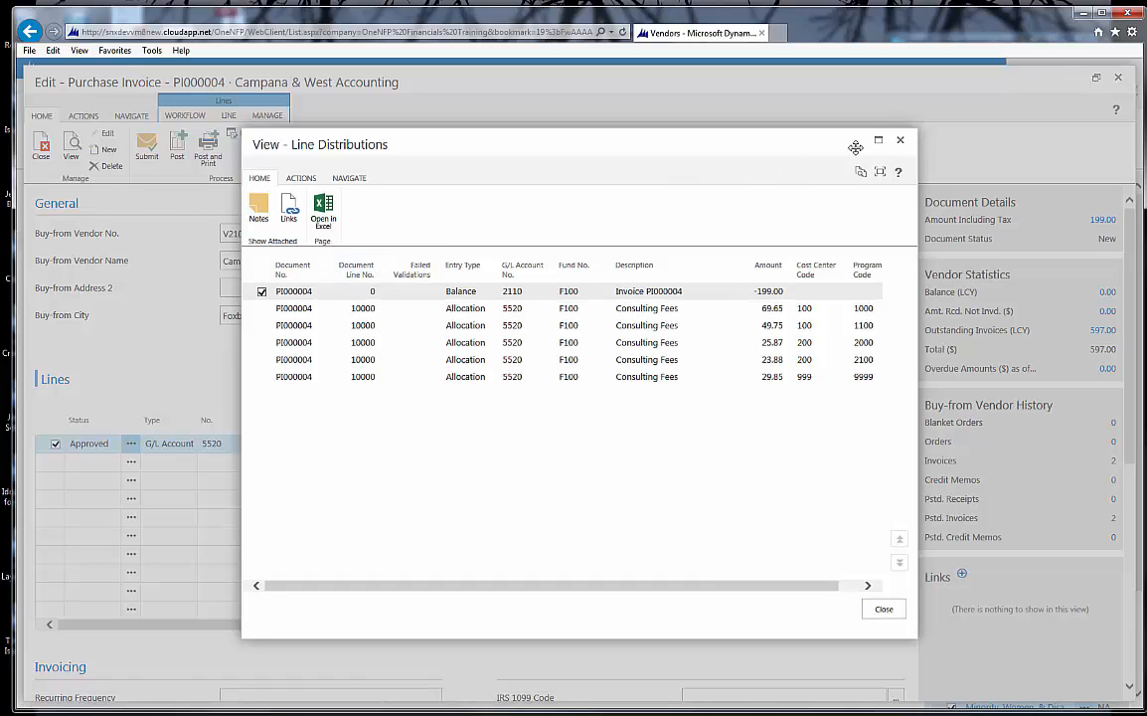
pyautogui.click(878, 140)
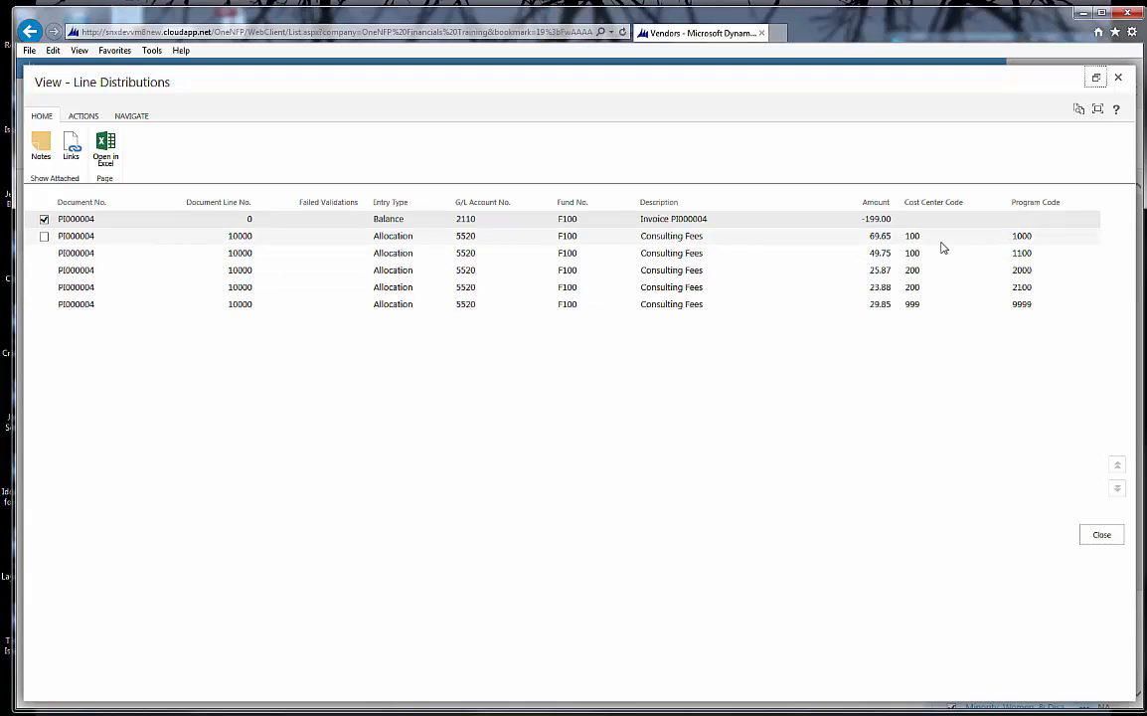
pyautogui.click(1102, 536)
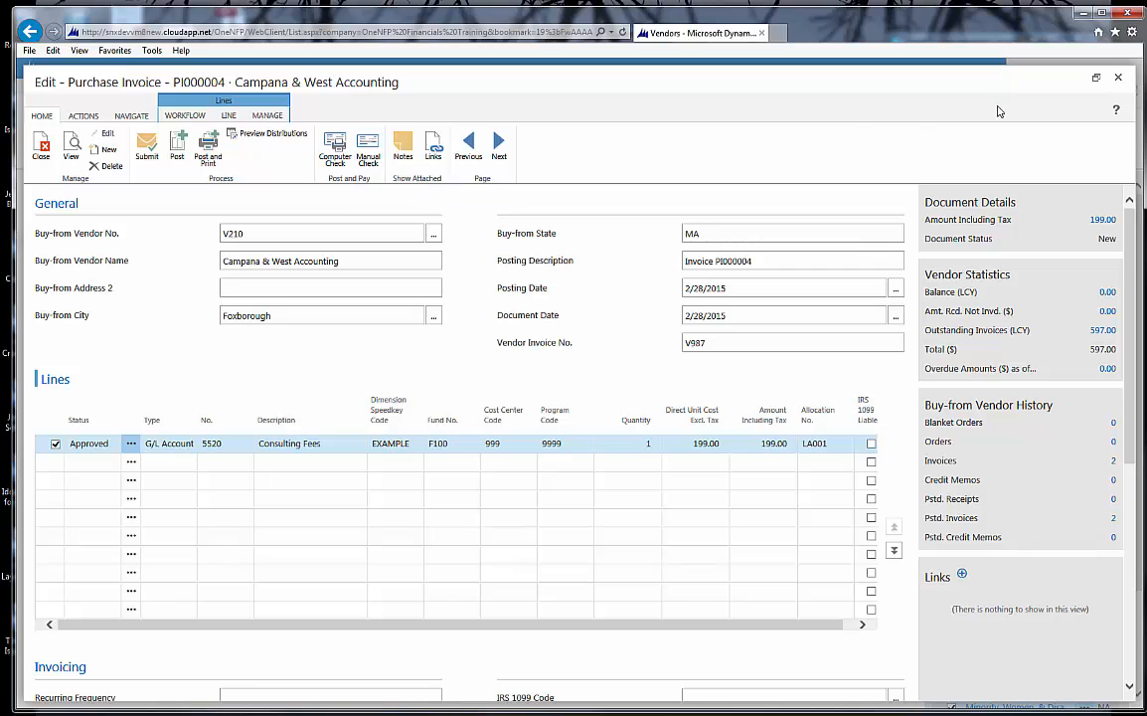
pyautogui.click(1095, 76)
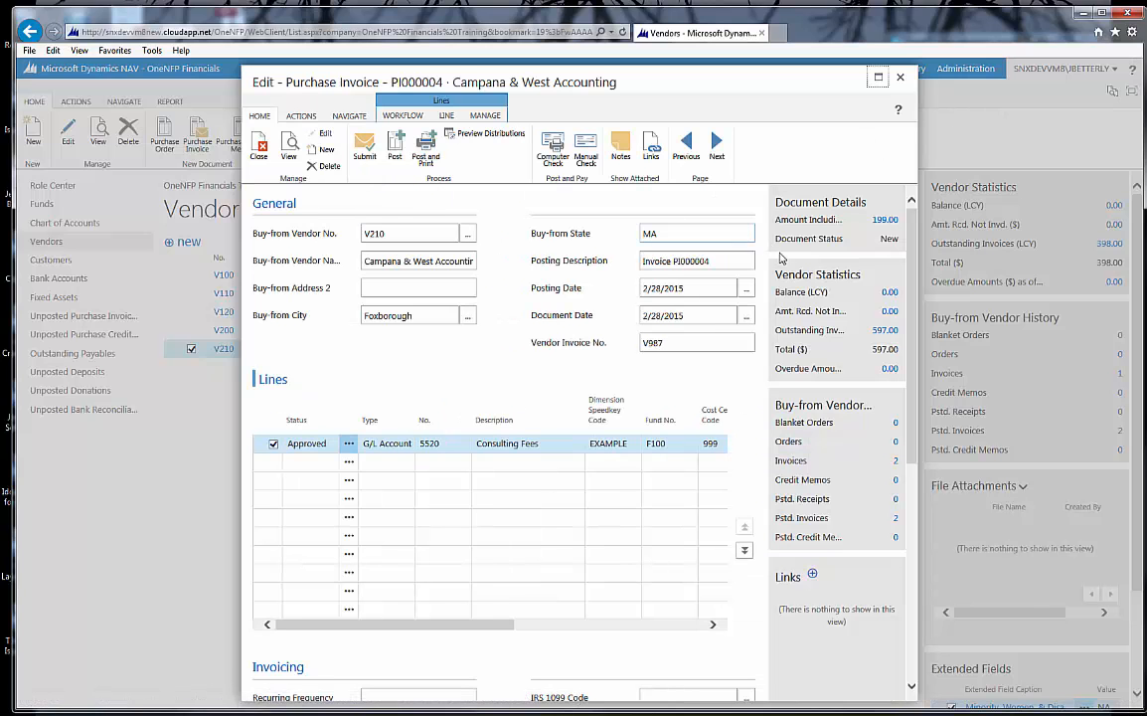